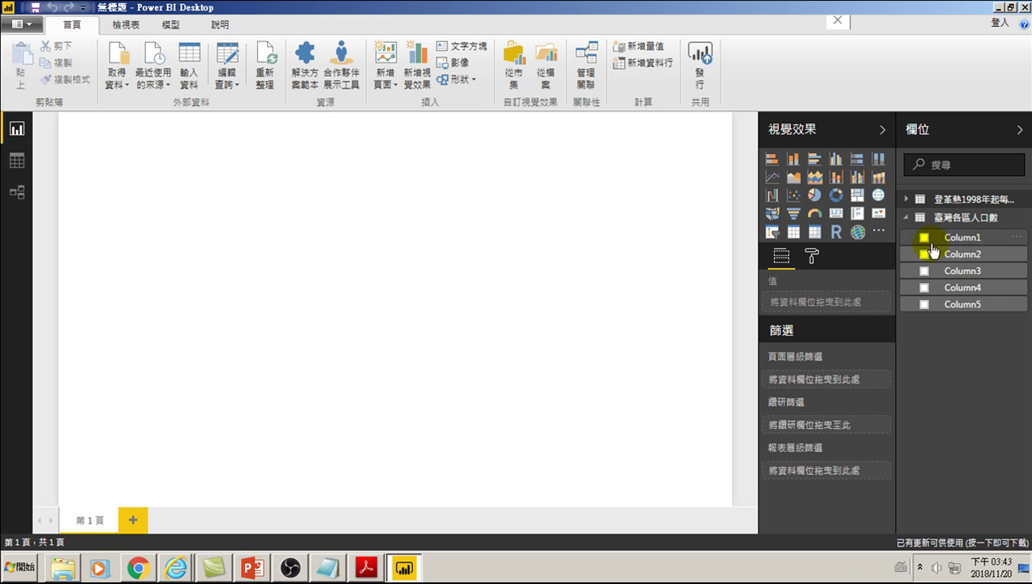
# - Switch to Data view and display the rows of the 臺灣各區人口數 population table
pyautogui.click(17, 161)
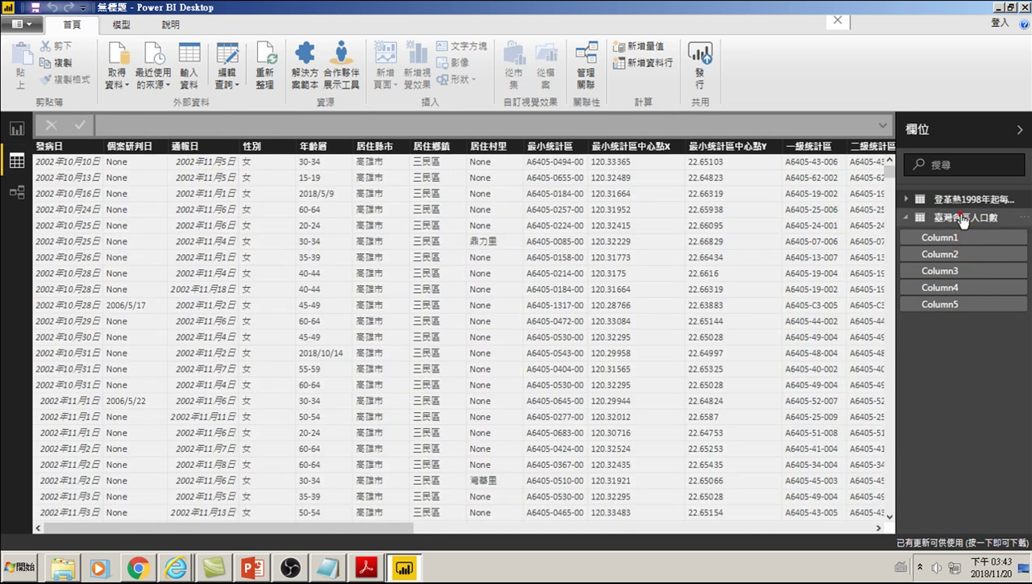
pyautogui.click(964, 219)
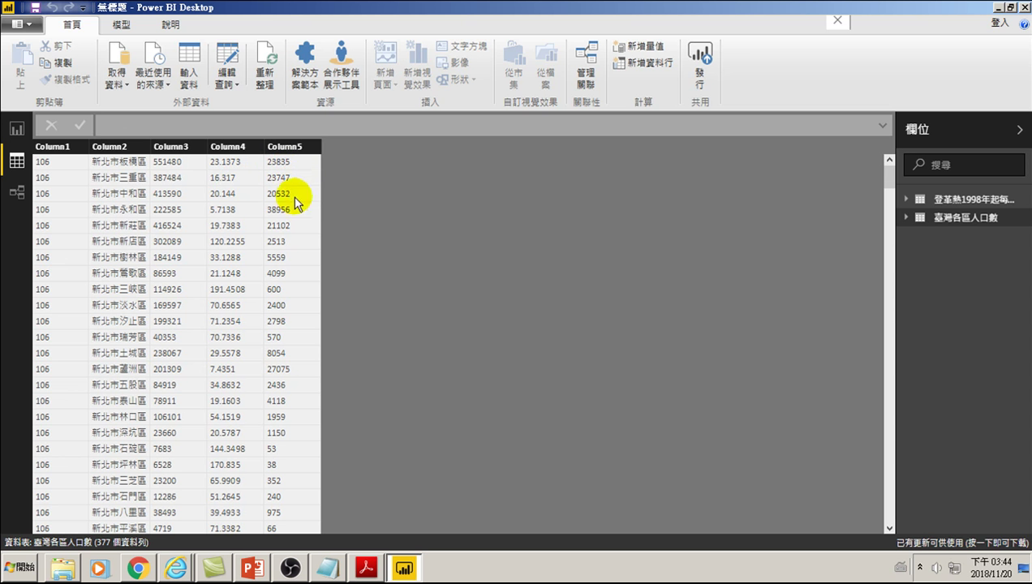
# - Inspect Column3, Column4 and Column5, ending with Column4 selected to show its 372 distinct values
pyautogui.click(173, 163)
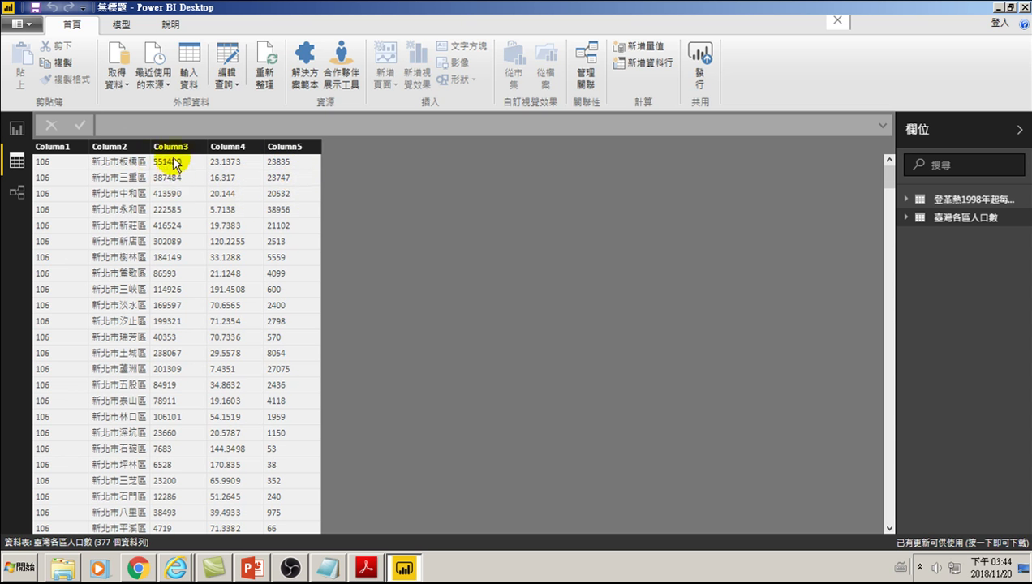
pyautogui.click(213, 166)
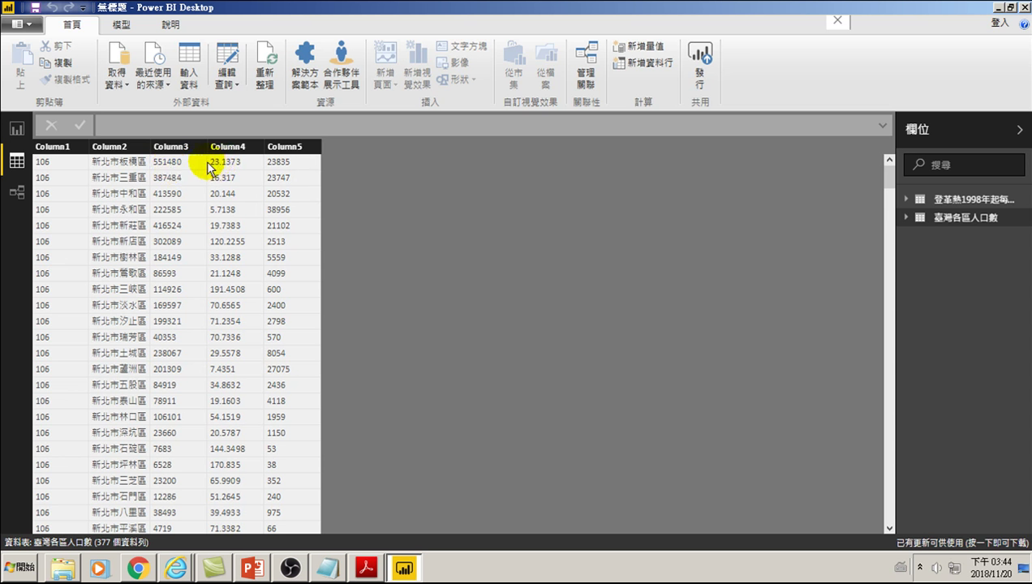
pyautogui.click(273, 166)
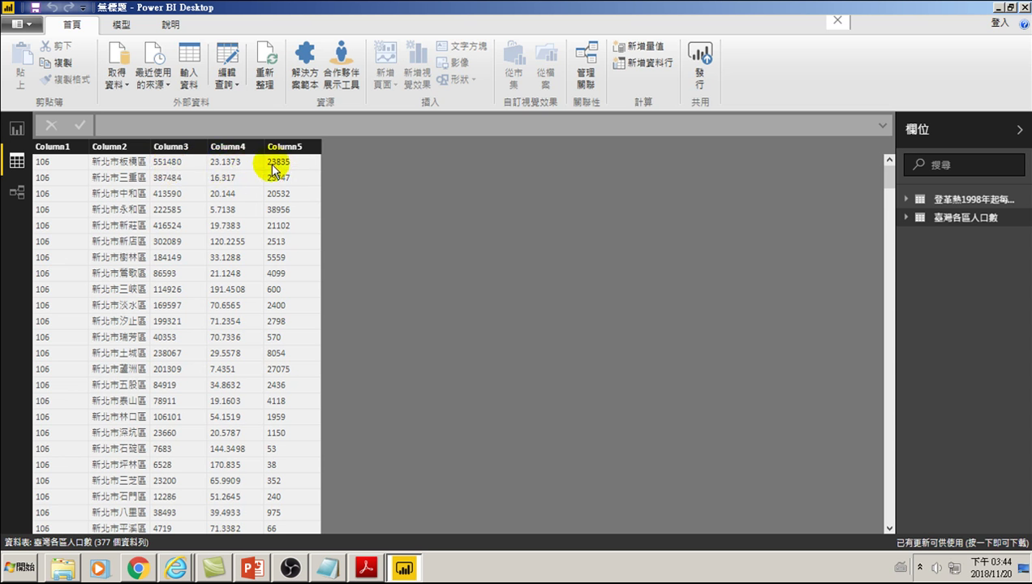
pyautogui.click(218, 168)
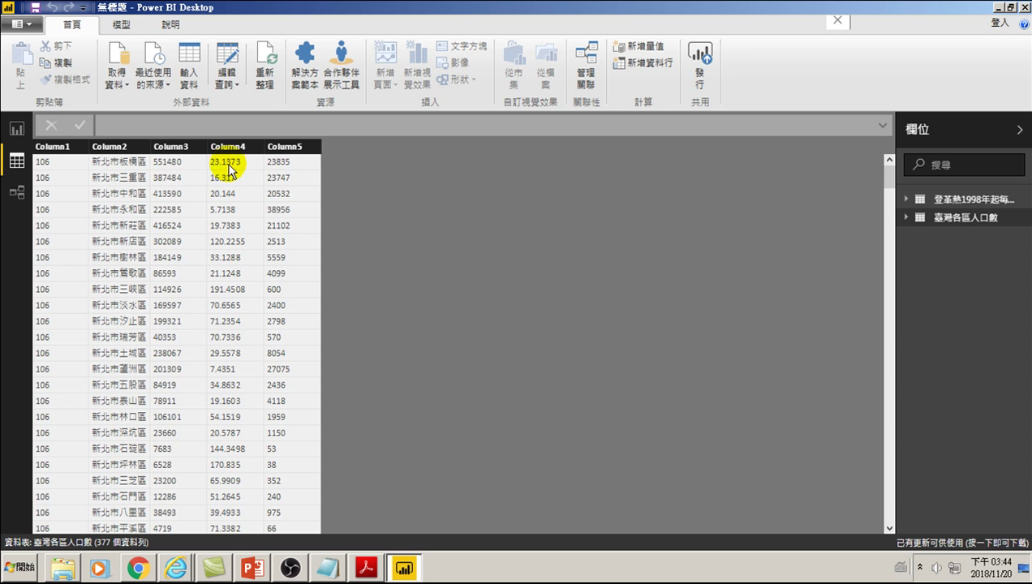
pyautogui.click(223, 180)
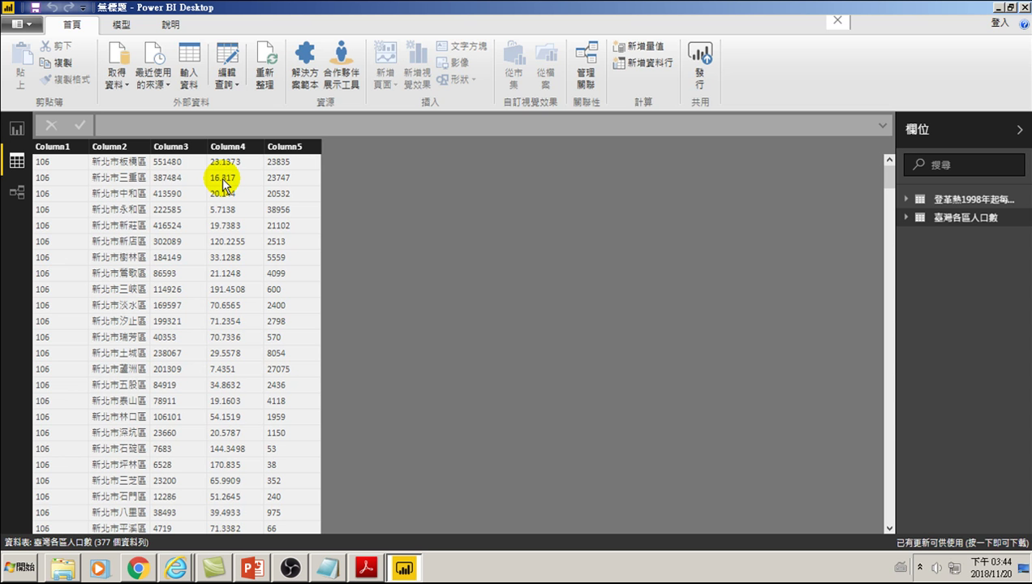
pyautogui.click(223, 183)
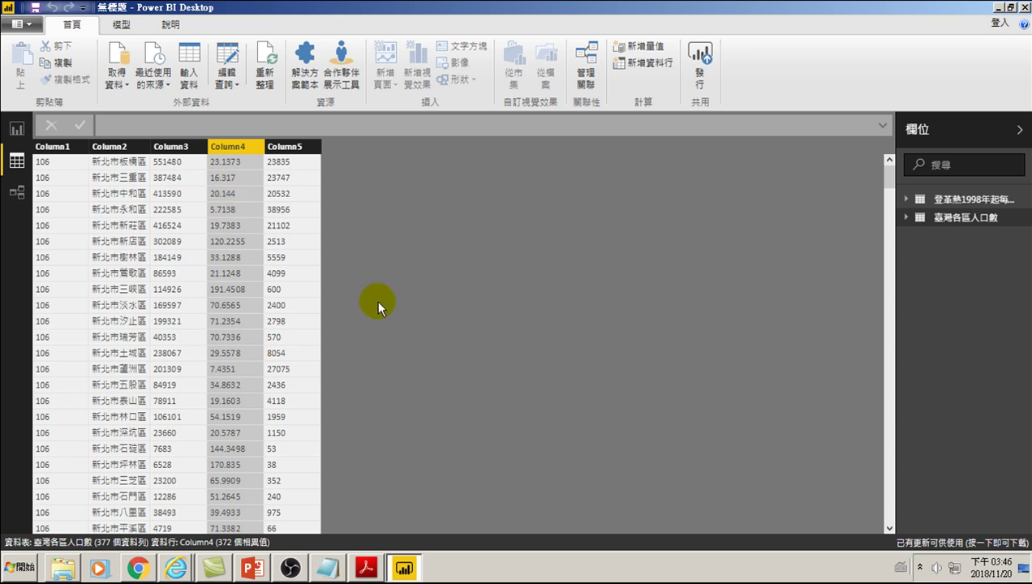
# - Scroll to the end of the population table, where the stray field-name and footnote rows appear
pyautogui.moveTo(880, 178); pyautogui.dragTo(888, 528)
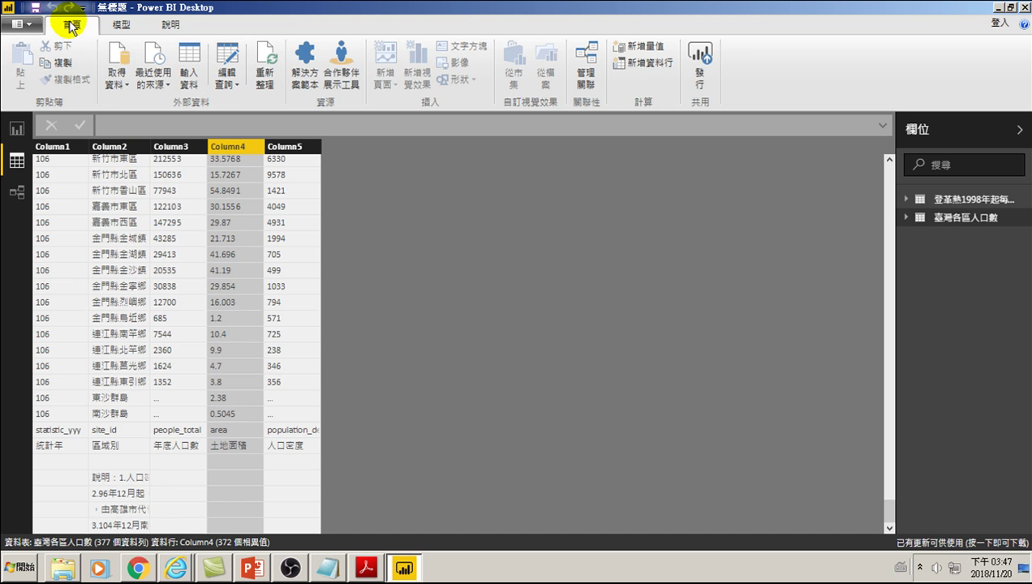
# - Open the 臺灣各區人口數 query in the Query Editor through Edit Queries
pyautogui.click(225, 78)
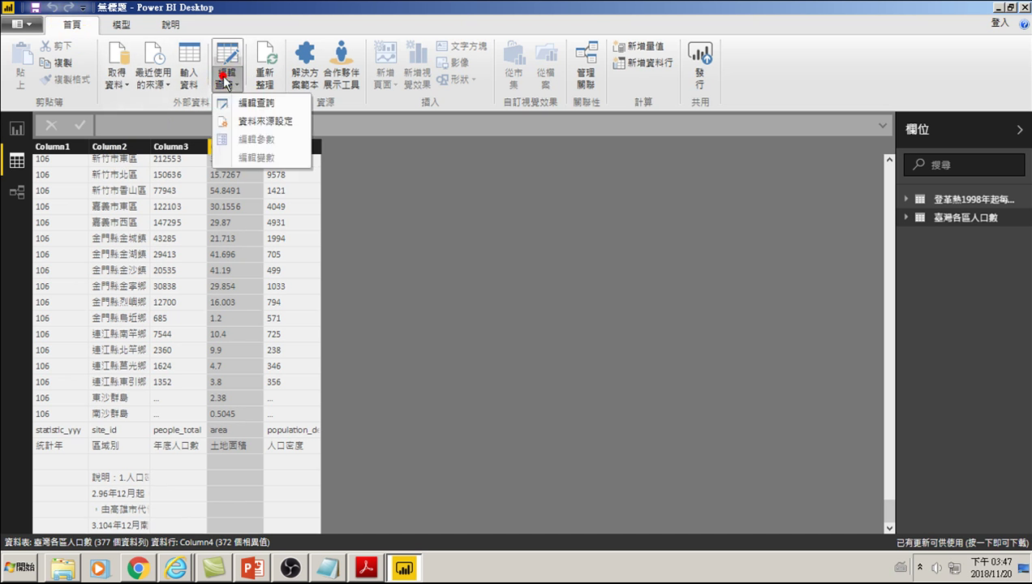
pyautogui.click(256, 103)
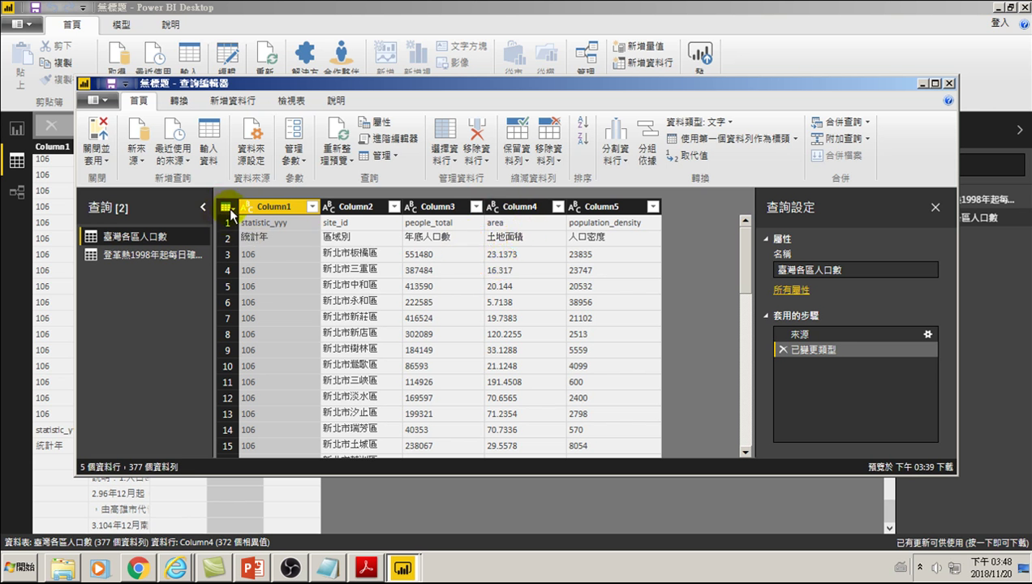
# - Promote the first row to headers twice, giving columns 統計年, 區域別, 年底人口數, 土地面積, 人口密度
pyautogui.click(232, 206)
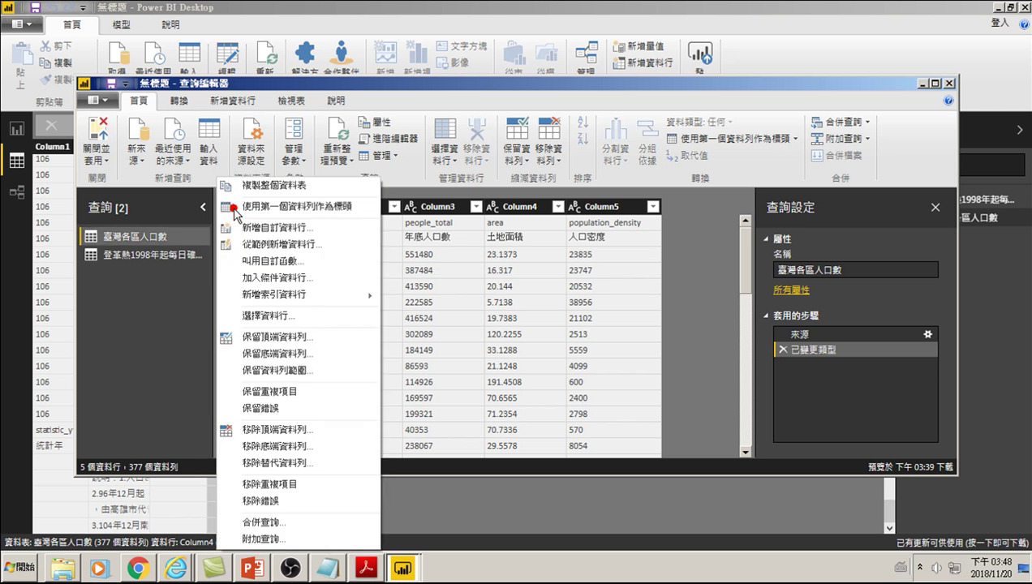
pyautogui.click(325, 208)
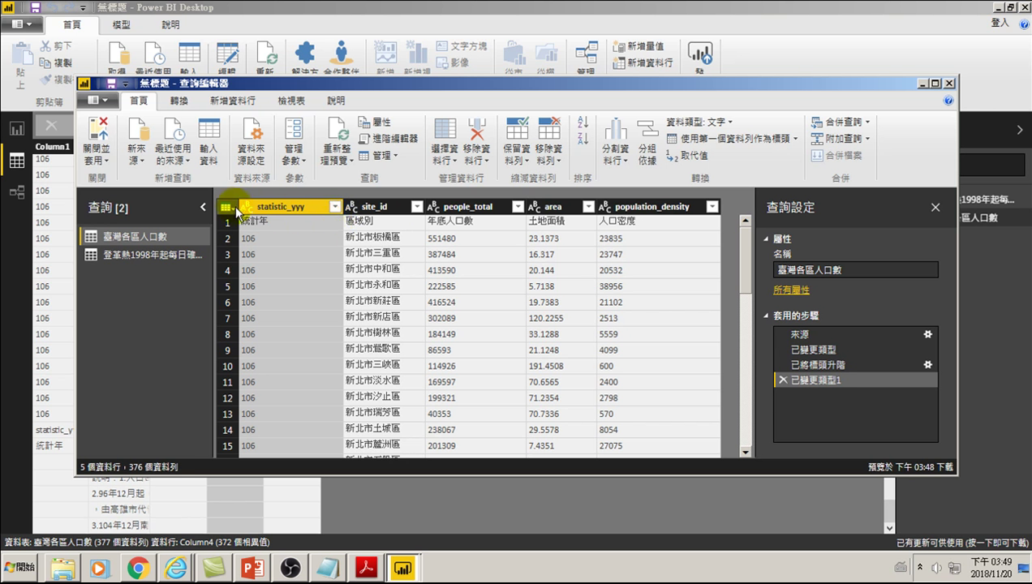
pyautogui.click(226, 207)
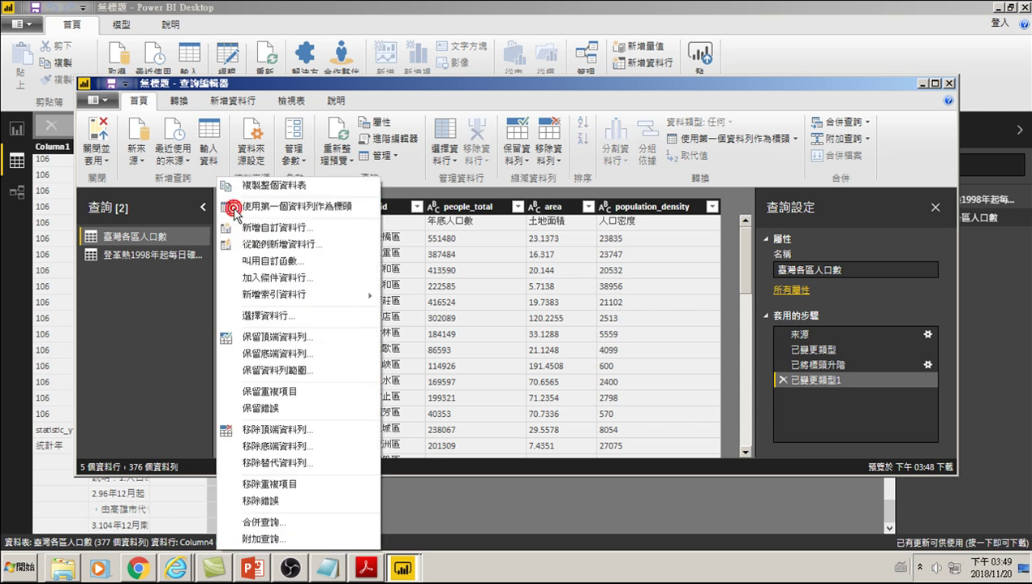
pyautogui.click(311, 208)
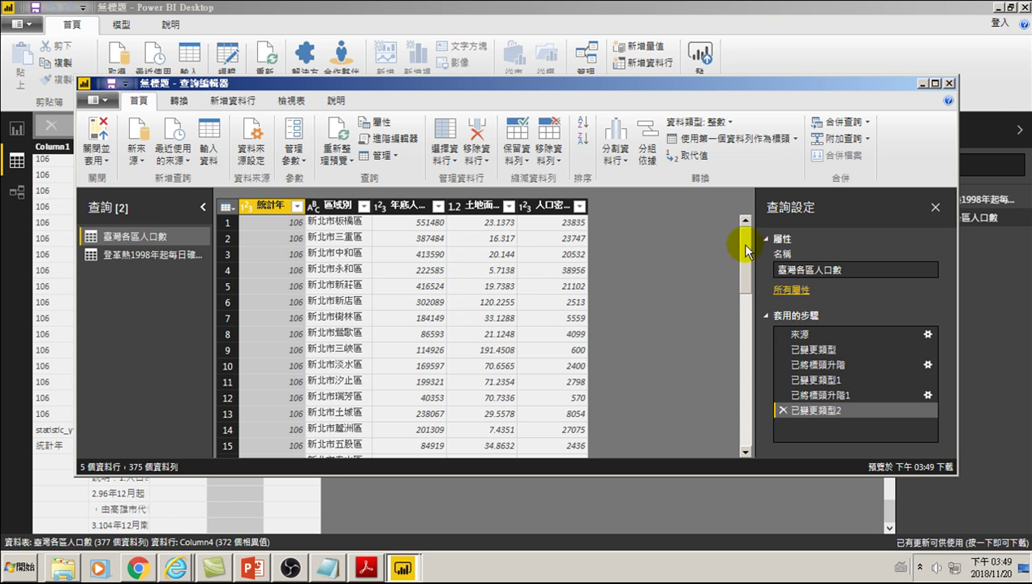
# - Scroll the query preview to rows 361–375, showing the Error values and null footer rows
pyautogui.moveTo(746, 252)
pyautogui.mouseDown()
pyautogui.moveTo(747, 261)
pyautogui.moveTo(745, 250)
pyautogui.mouseUp()
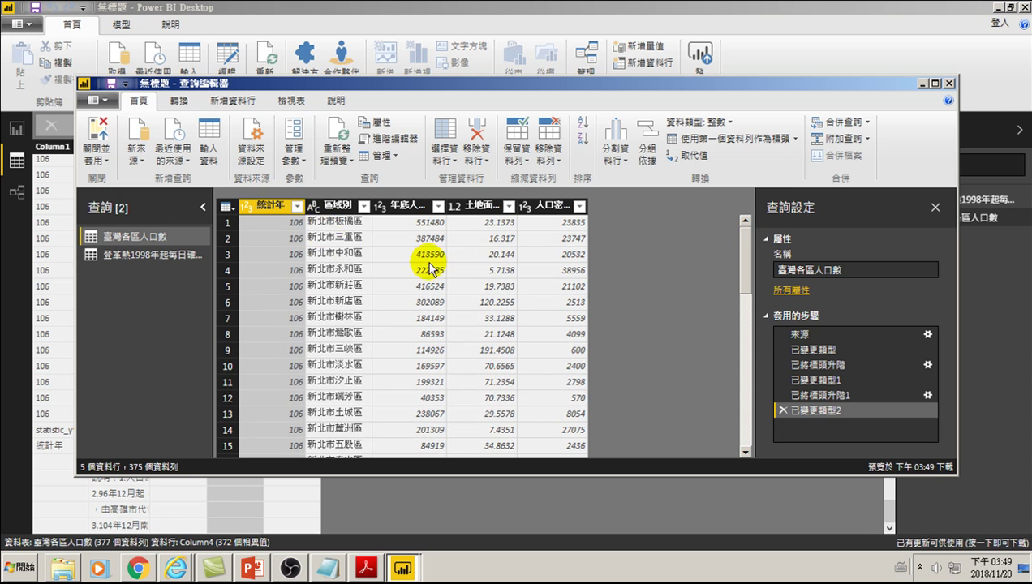
pyautogui.moveTo(745, 240); pyautogui.dragTo(748, 440)
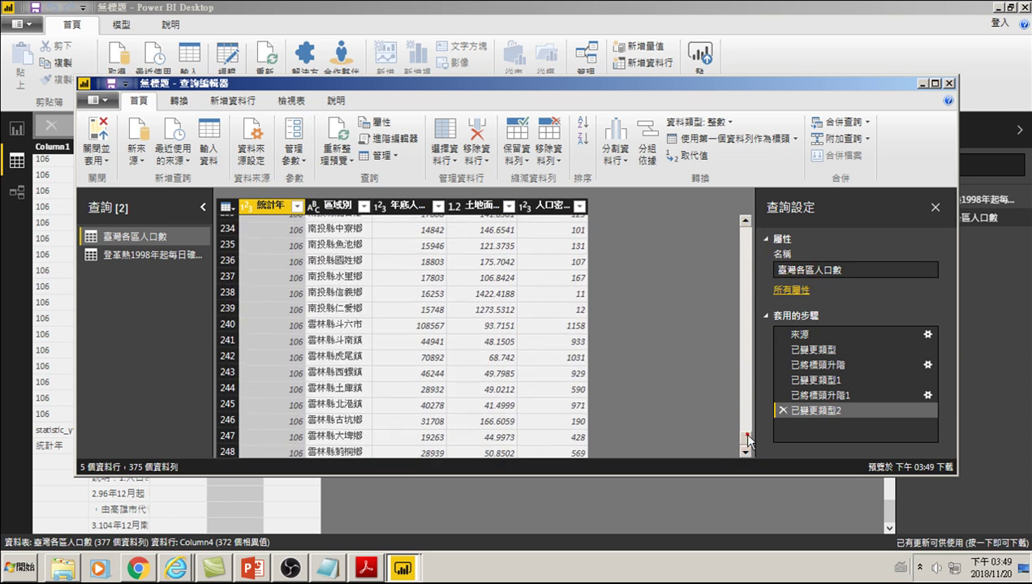
pyautogui.click(745, 453)
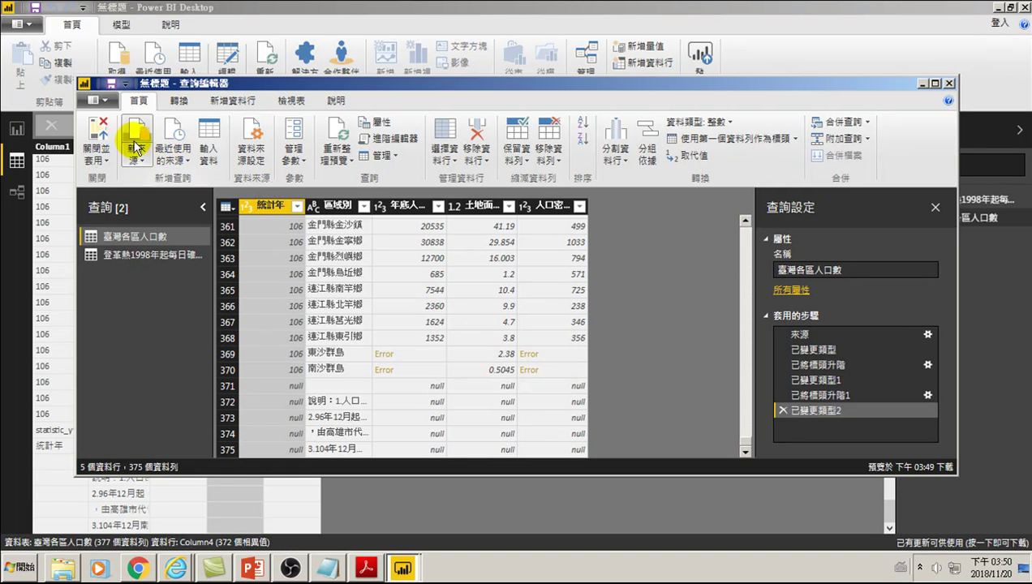
# - Close & Apply the query, then dismiss the load summary reporting 375 rows and 2 errors
pyautogui.click(96, 149)
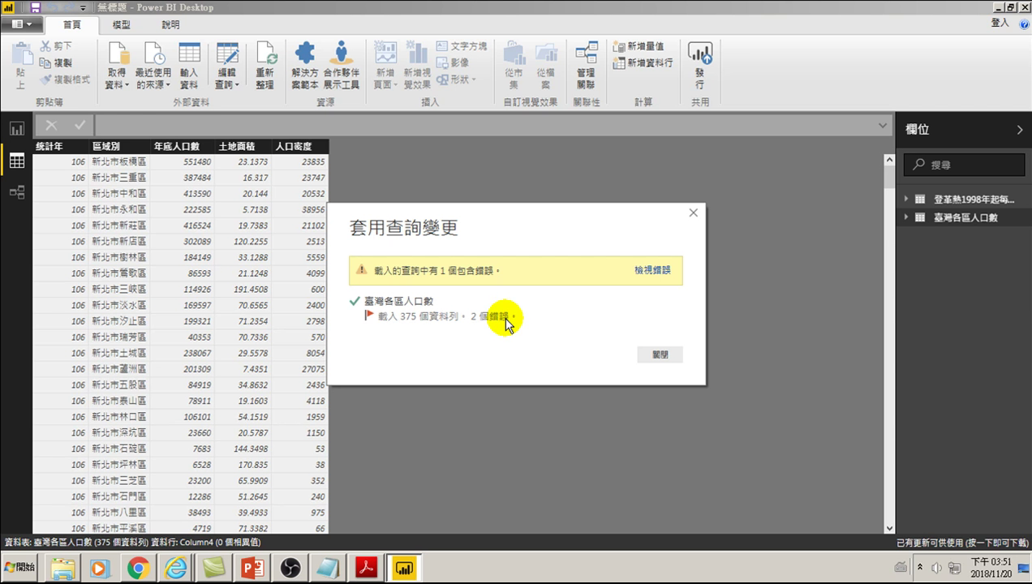
pyautogui.click(664, 355)
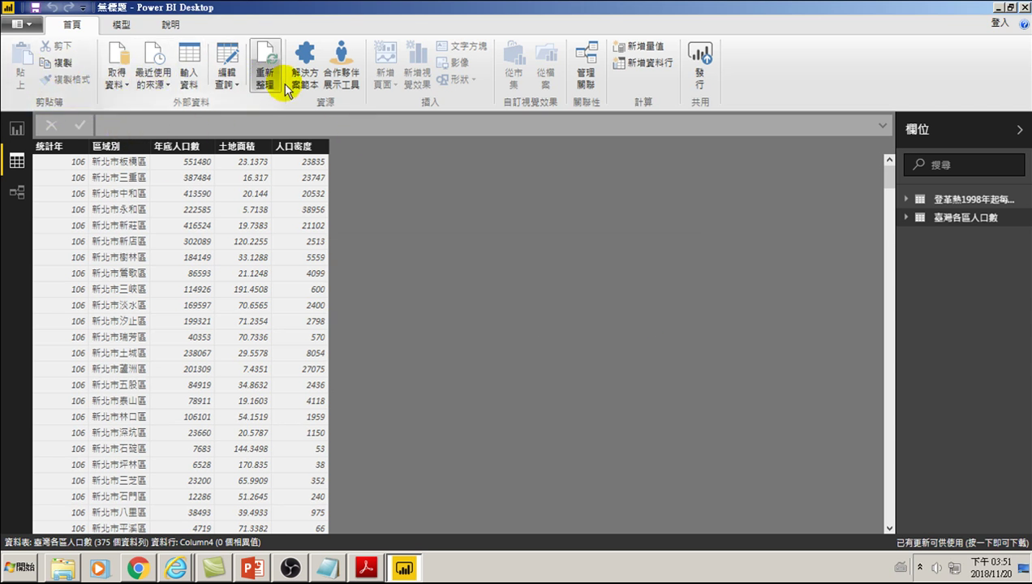
# - Reopen the query editor and scroll to Error rows 369–370 and null note rows 371–375
pyautogui.click(227, 82)
pyautogui.click(254, 106)
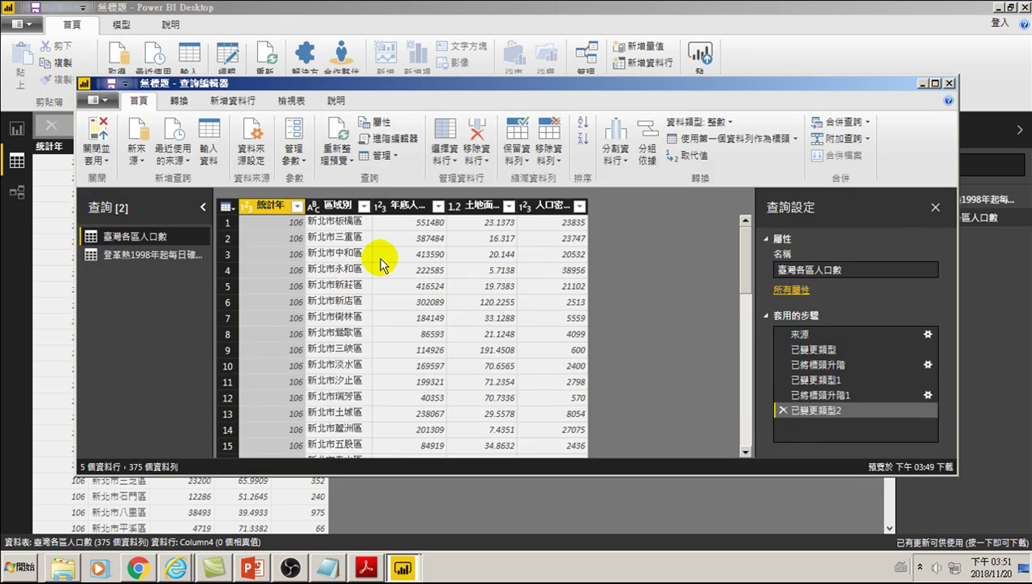
pyautogui.scroll(-20, 743, 324)
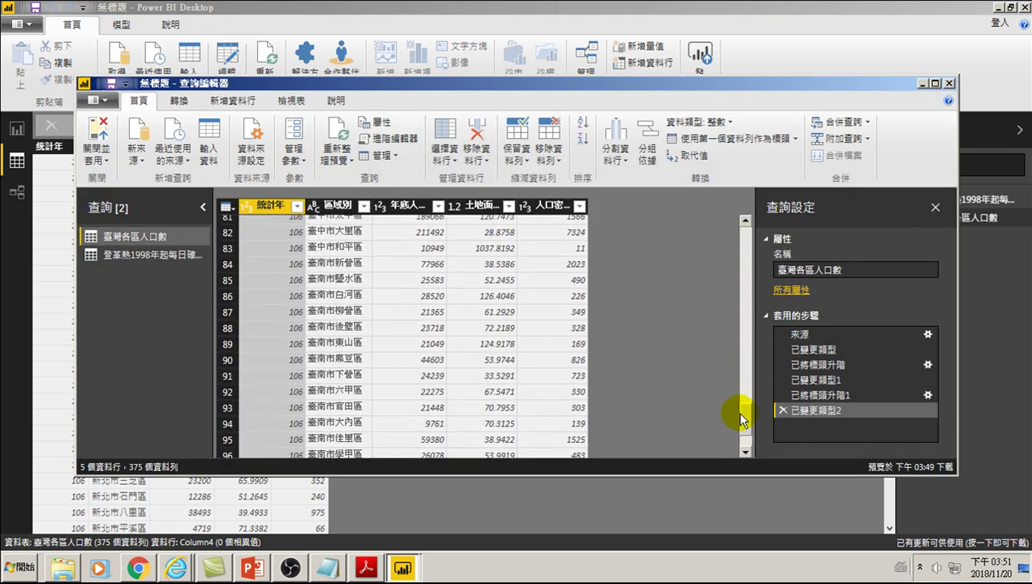
pyautogui.click(745, 451)
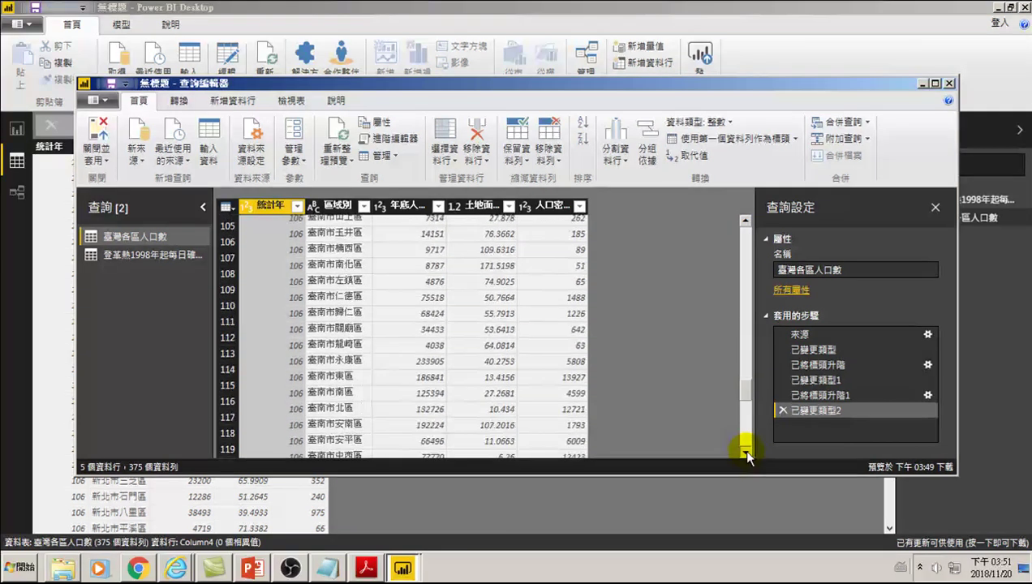
pyautogui.moveTo(746, 451)
pyautogui.mouseDown()
pyautogui.moveTo(748, 422)
pyautogui.moveTo(747, 457)
pyautogui.mouseUp()
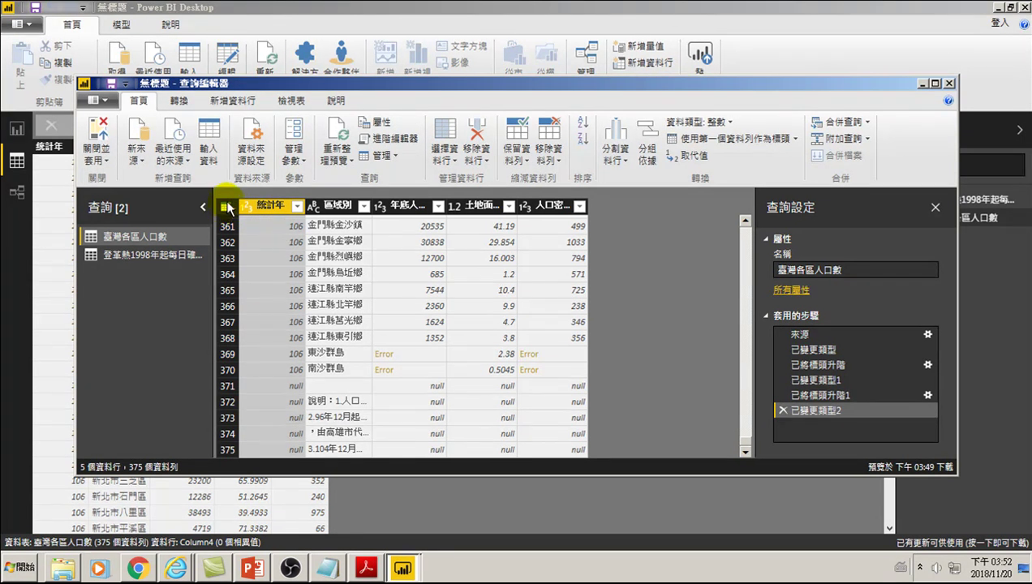
# - Remove the bottom 7 rows from the 臺灣各區人口數 query, leaving 368 rows
pyautogui.click(227, 209)
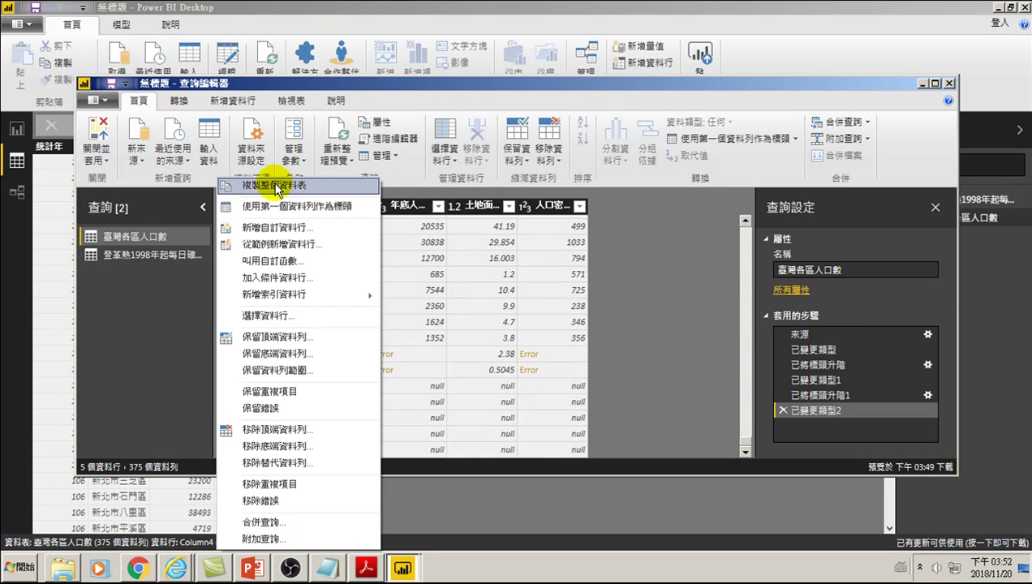
pyautogui.click(286, 446)
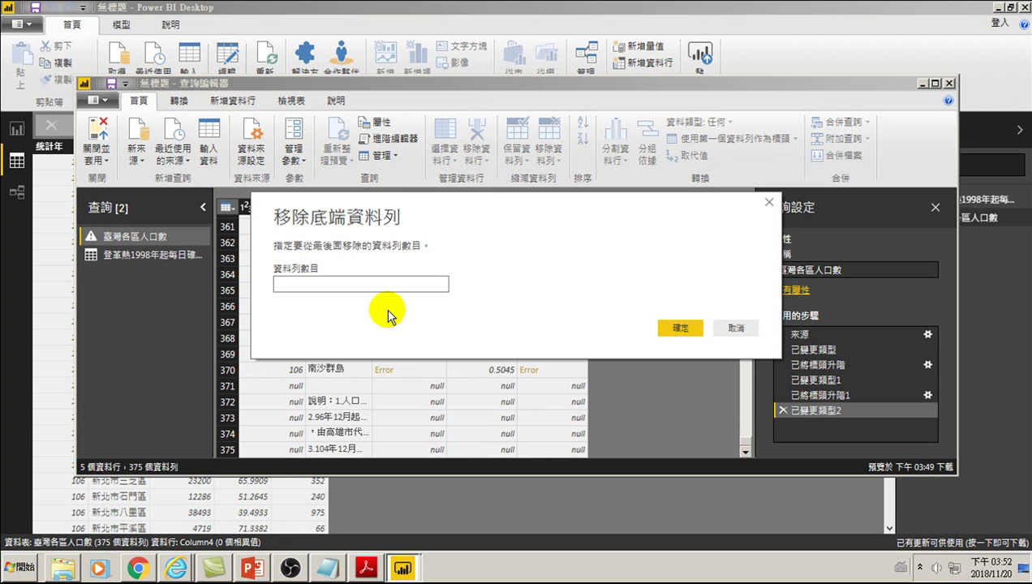
pyautogui.write('7')
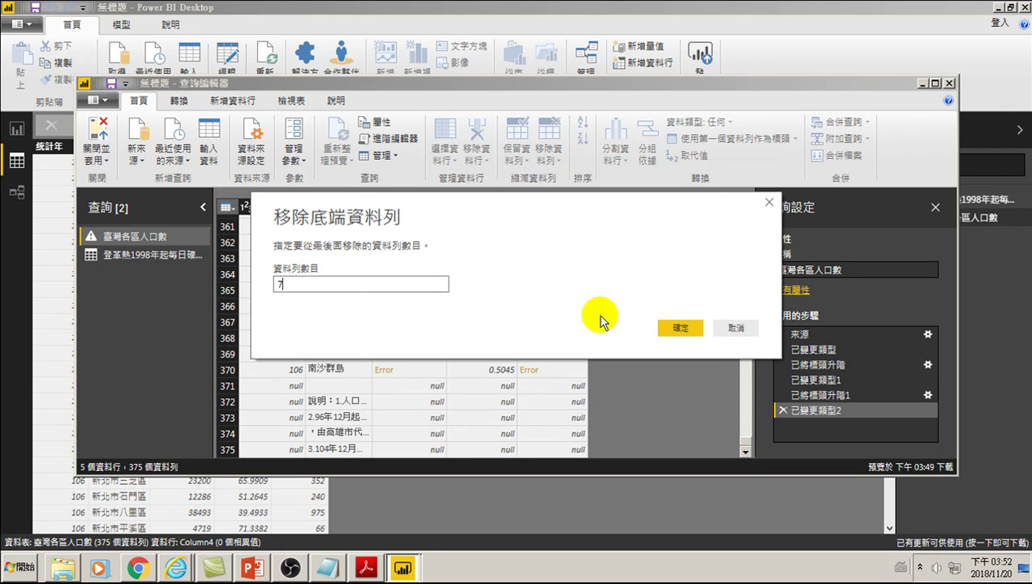
pyautogui.click(687, 336)
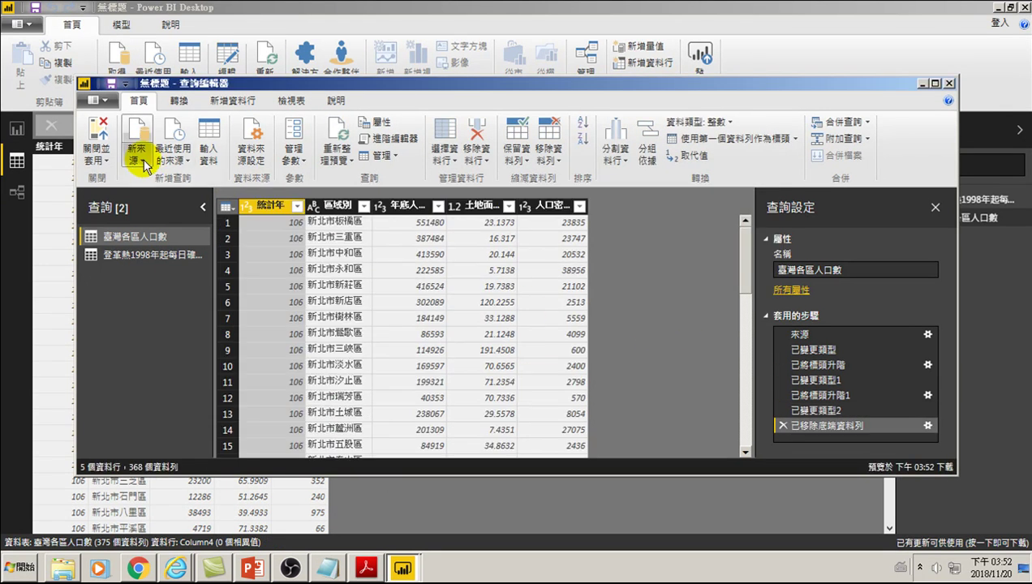
pyautogui.click(102, 156)
pyautogui.click(104, 156)
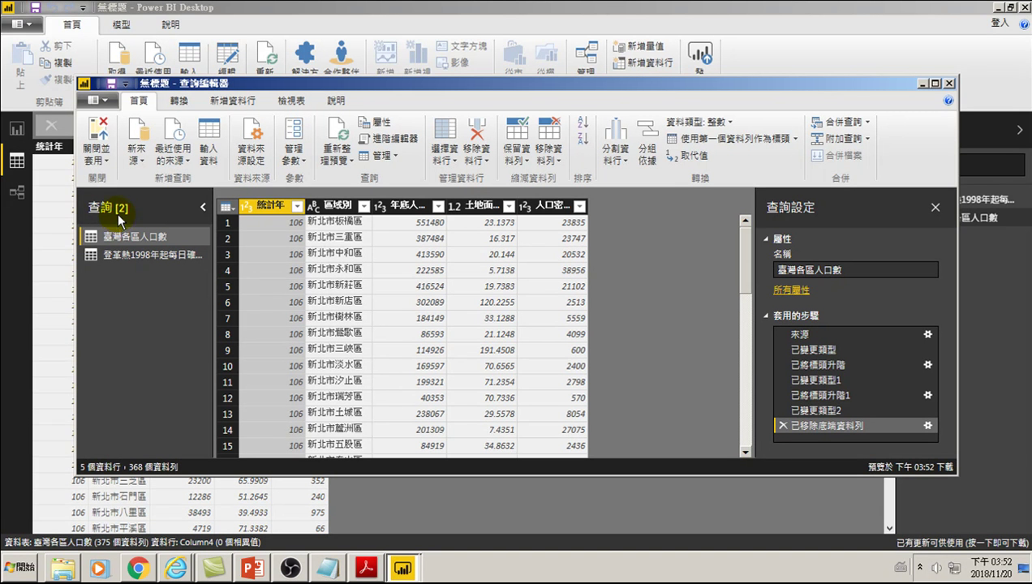
# - Close & Apply the row removal and return to the Data view
pyautogui.click(102, 134)
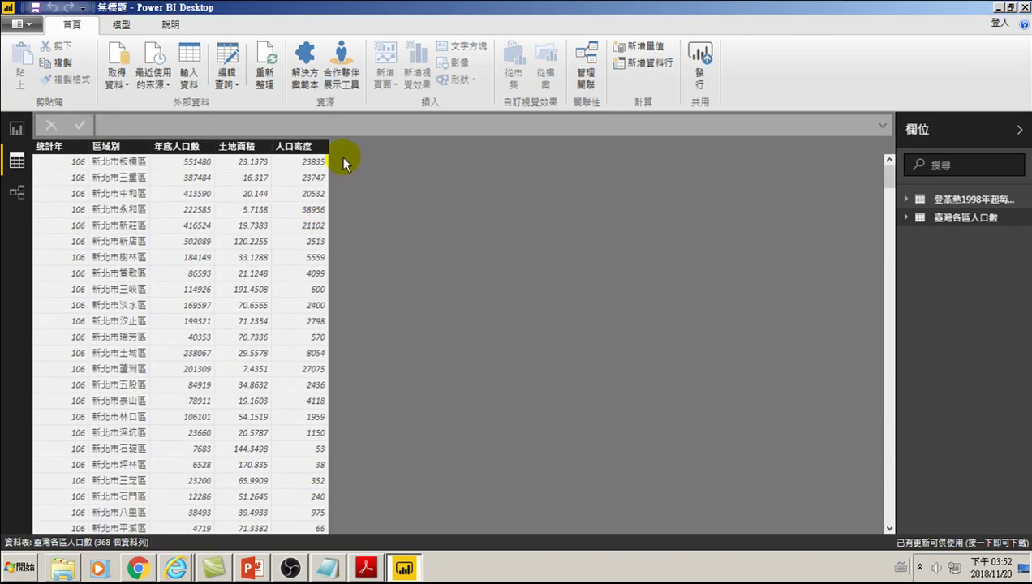
pyautogui.click(13, 128)
pyautogui.click(16, 161)
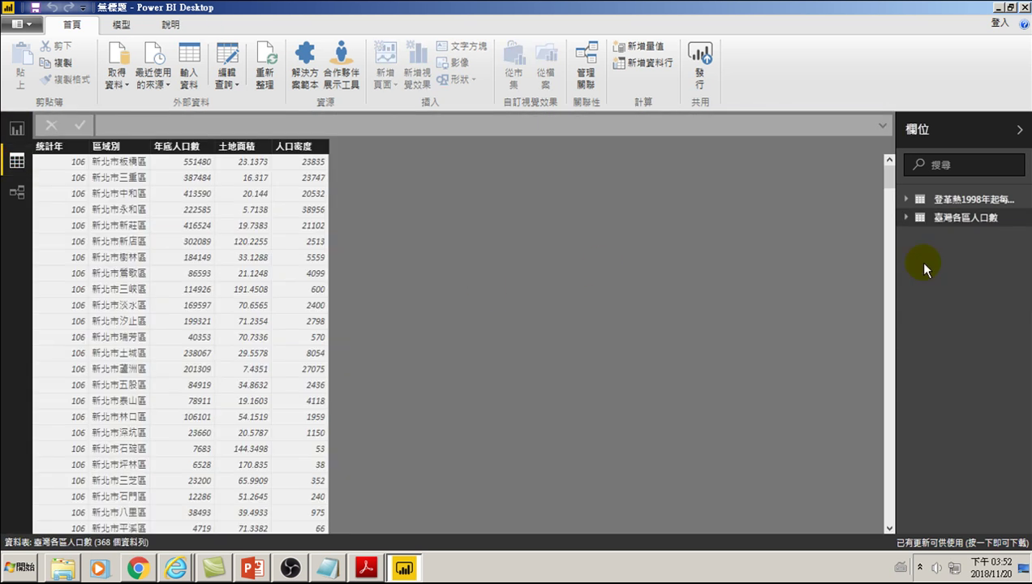
# - Check the dengue table, then confirm 臺灣各區人口數 now loads with 368 rows
pyautogui.click(948, 199)
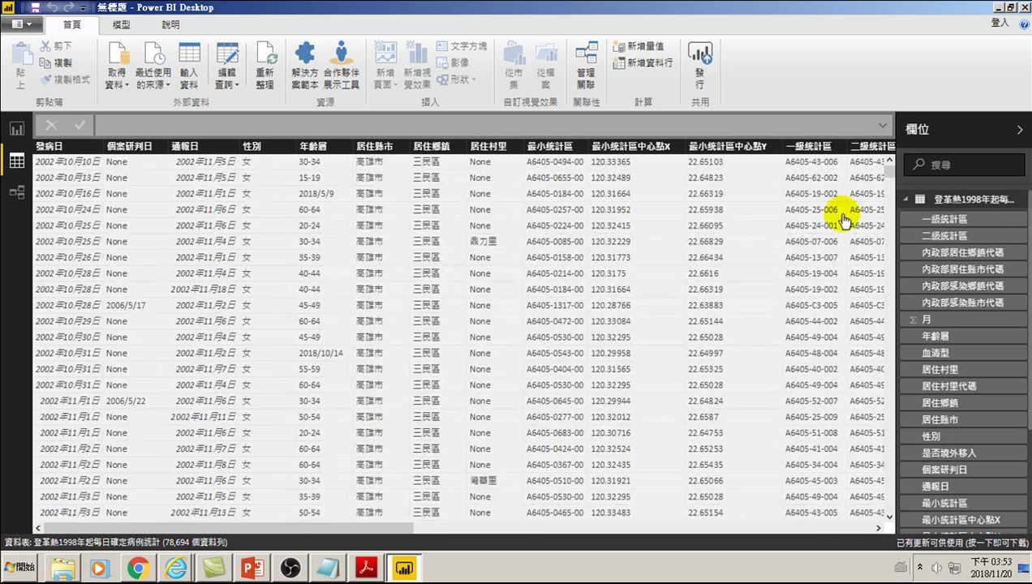
pyautogui.click(922, 198)
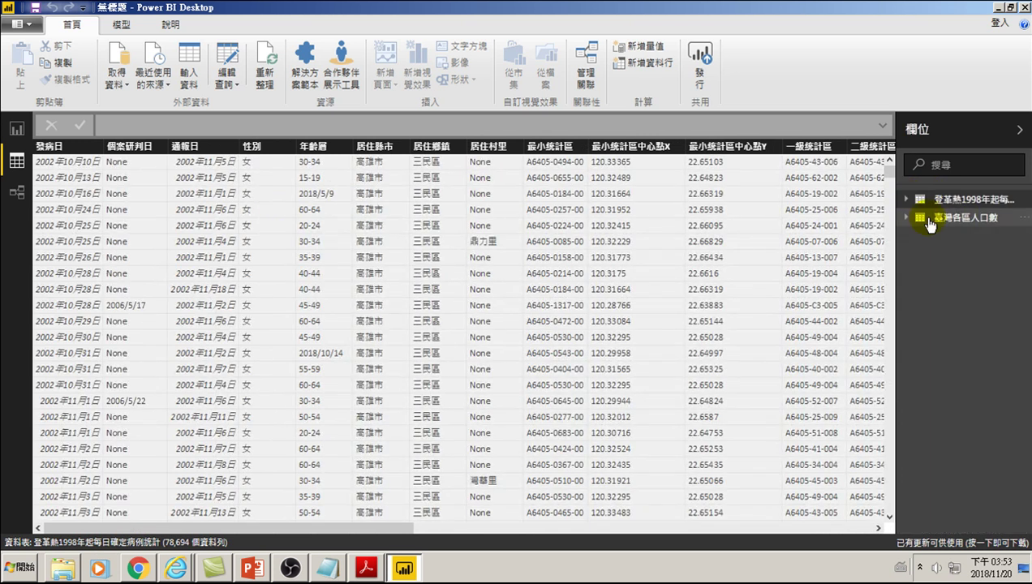
pyautogui.click(928, 219)
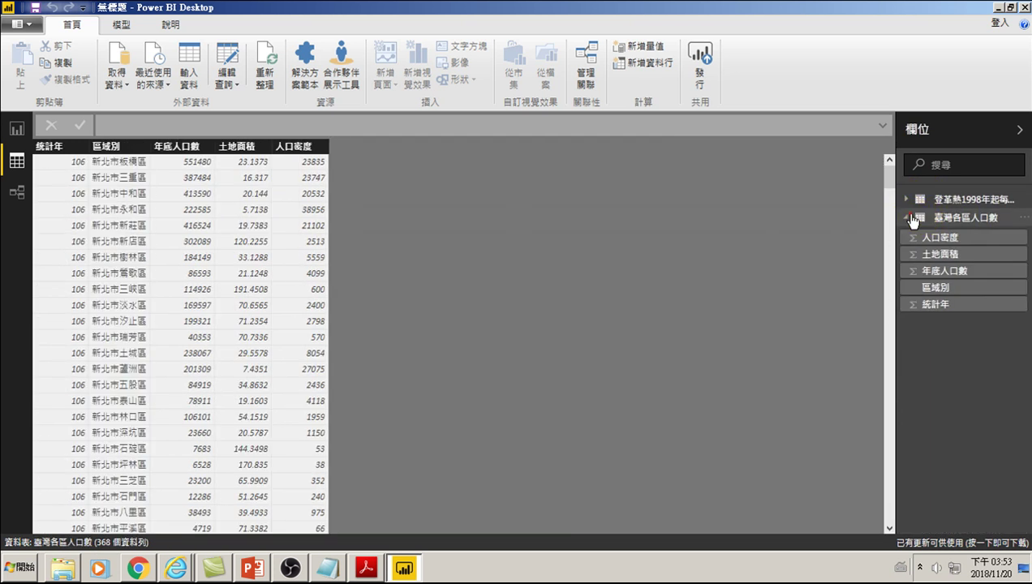
pyautogui.click(911, 218)
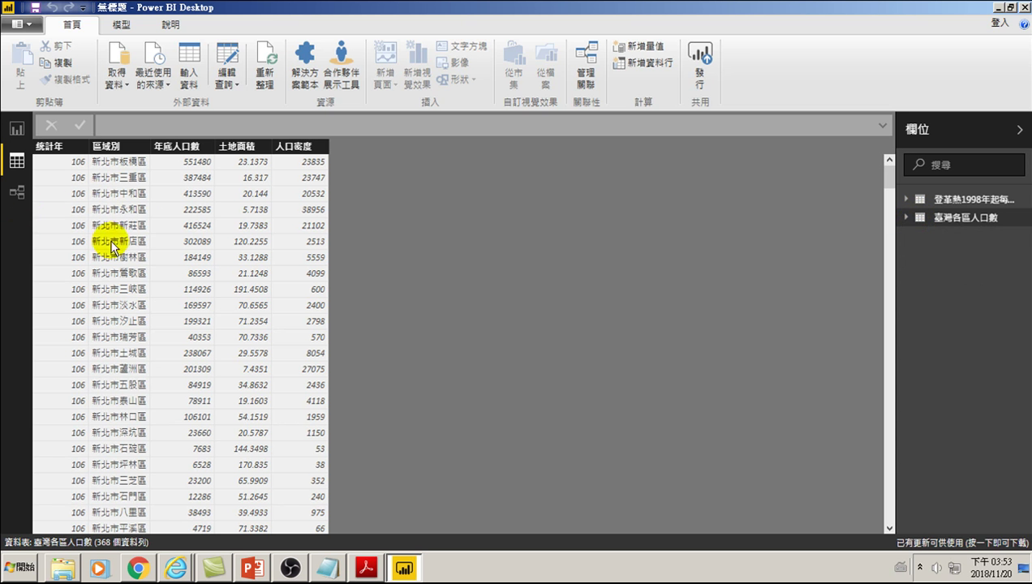